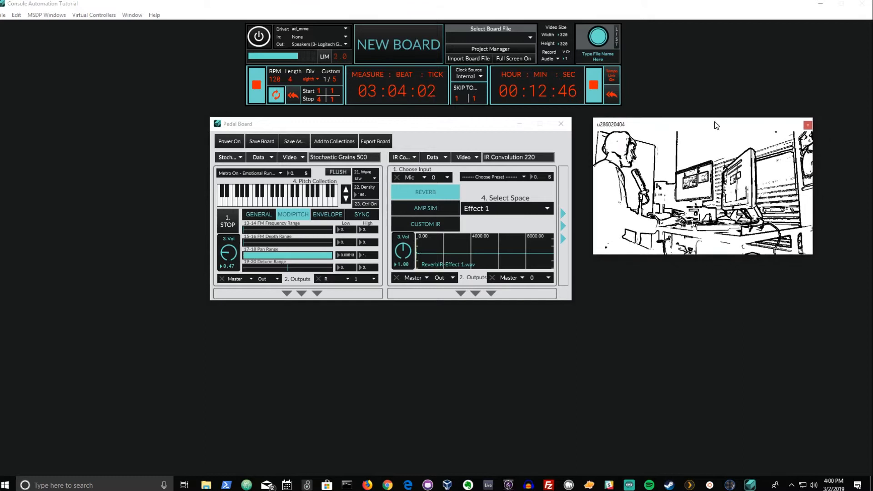
- Look through the IR Convolution pedal's Amp Sim and Custom IR modes and return to Reverb
left_click_drag(431, 120, 428, 117)
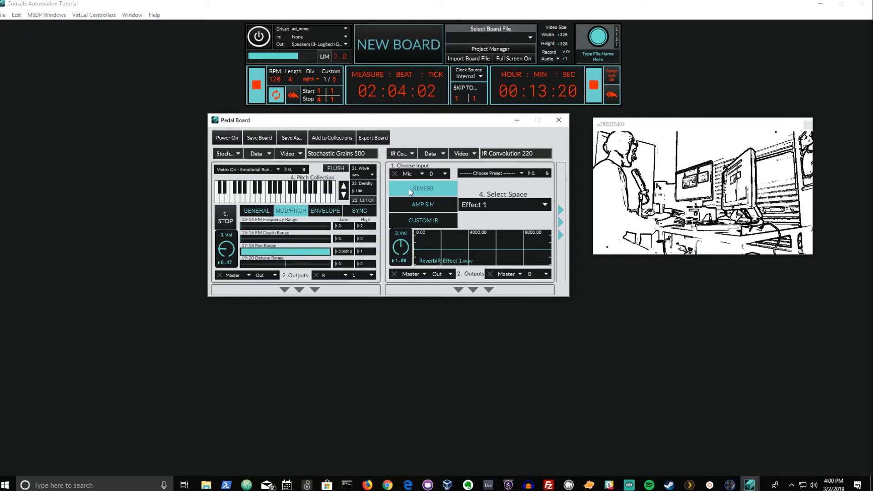
left_click(424, 205)
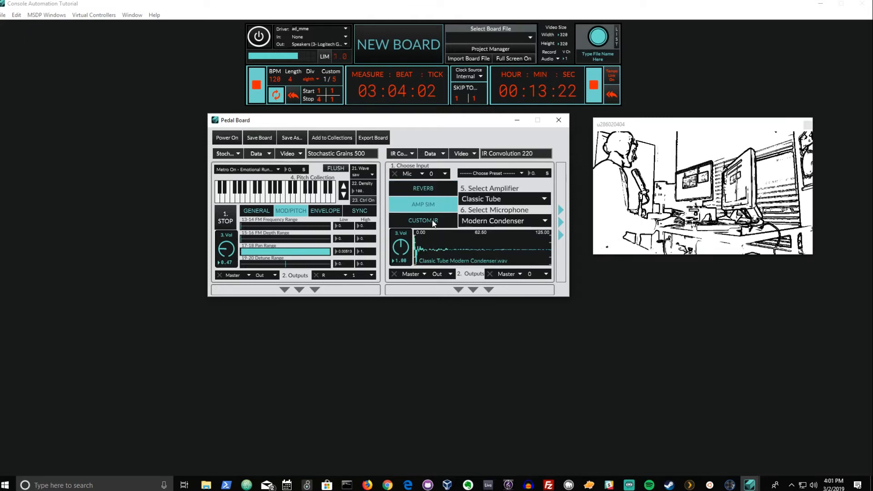
left_click(433, 222)
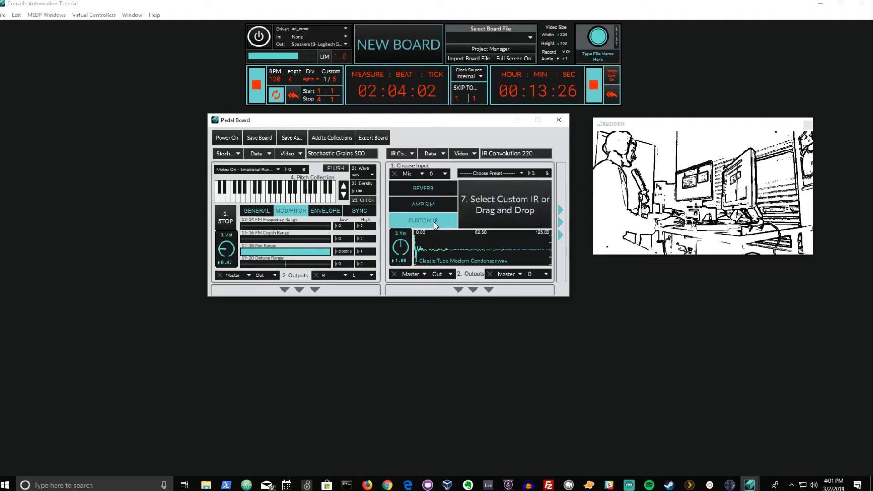
left_click(429, 192)
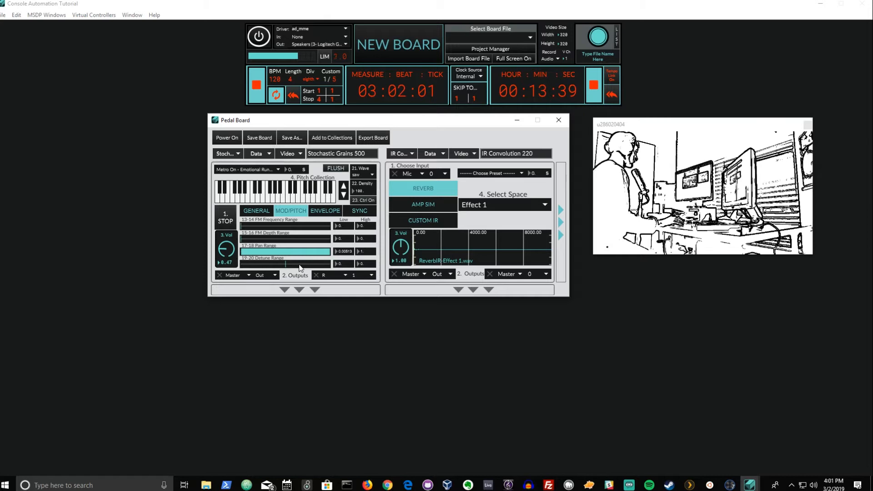
- Feed the IR Convolution pedal from input R 1 and set its reverb space to Hall 1
left_click(394, 174)
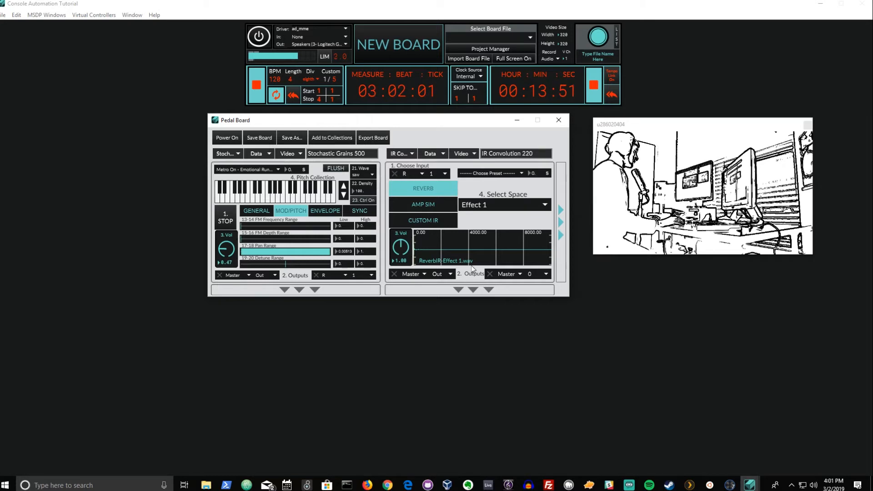
left_click(484, 207)
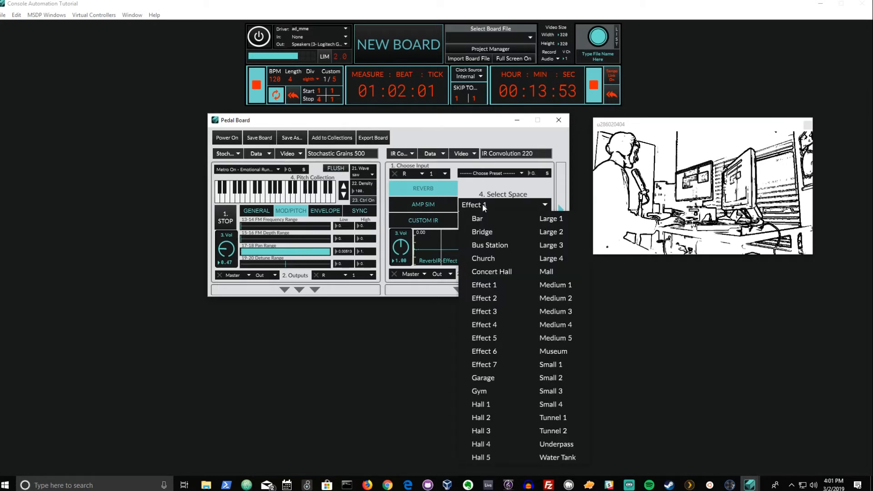
left_click(513, 403)
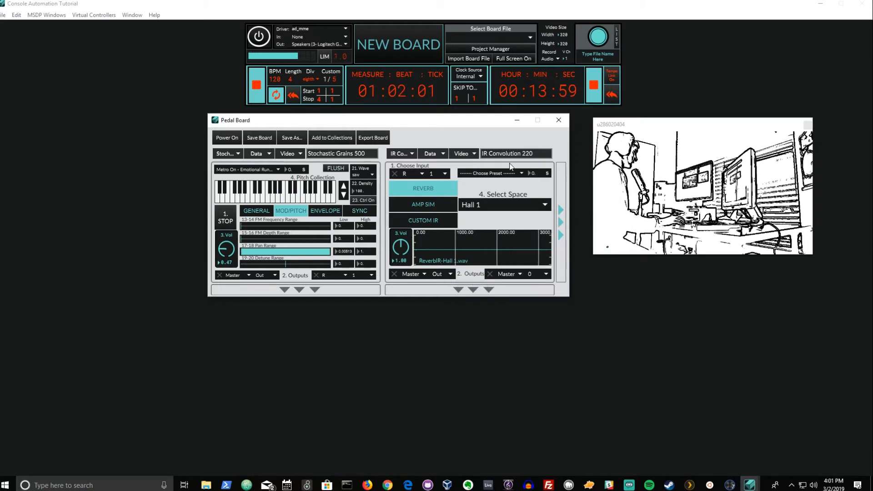
- Try the Mall reverb space on the IR Convolution pedal and set the space to Effect 1
left_click(465, 211)
left_click(550, 270)
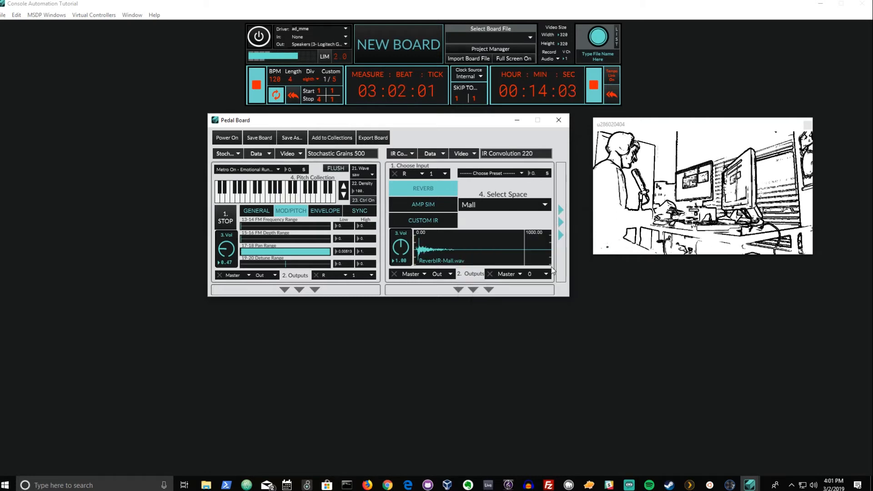
left_click(489, 205)
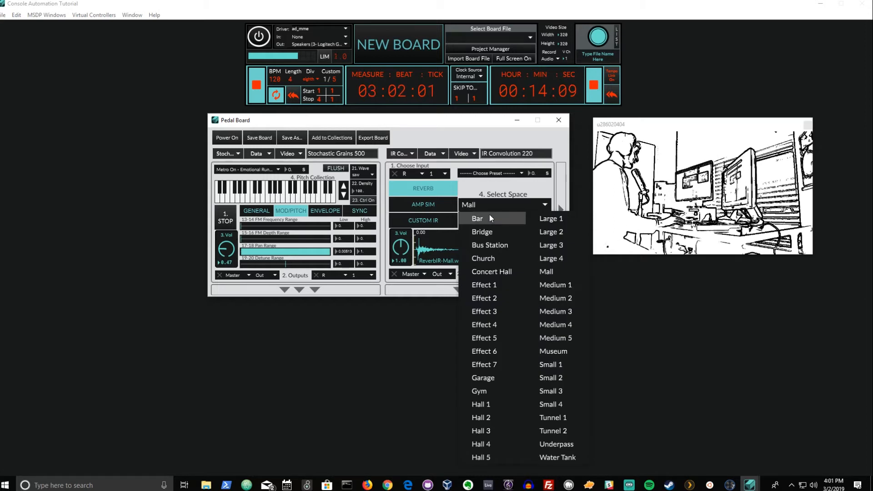
left_click(505, 281)
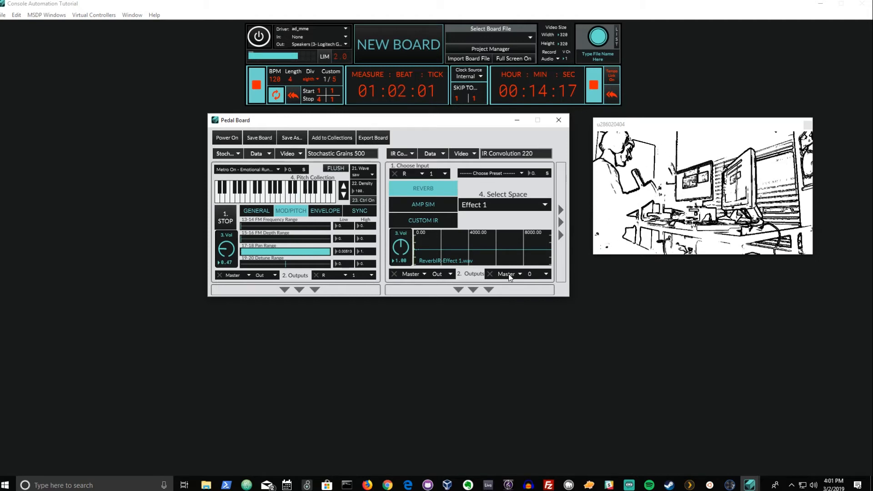
- Switch the IR Convolution pedal to Amp Sim with the Big Stack amplifier and the Vintage Vocal Condenser microphone
left_click(430, 204)
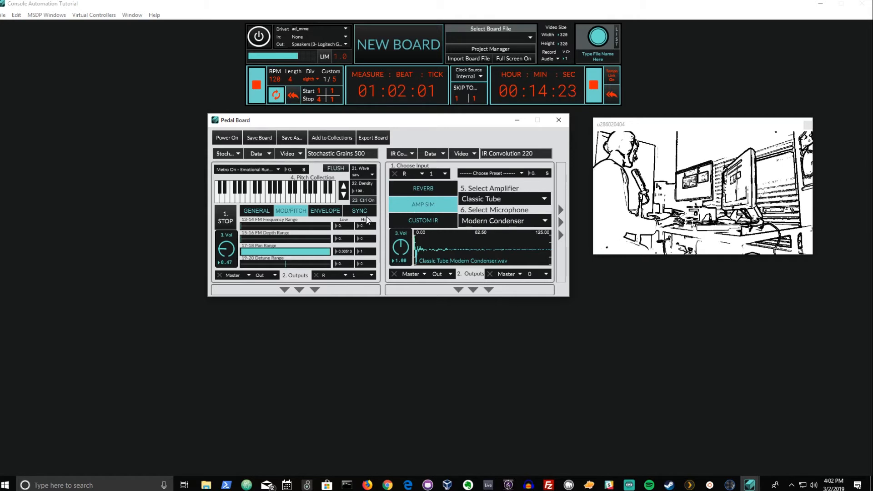
left_click(513, 200)
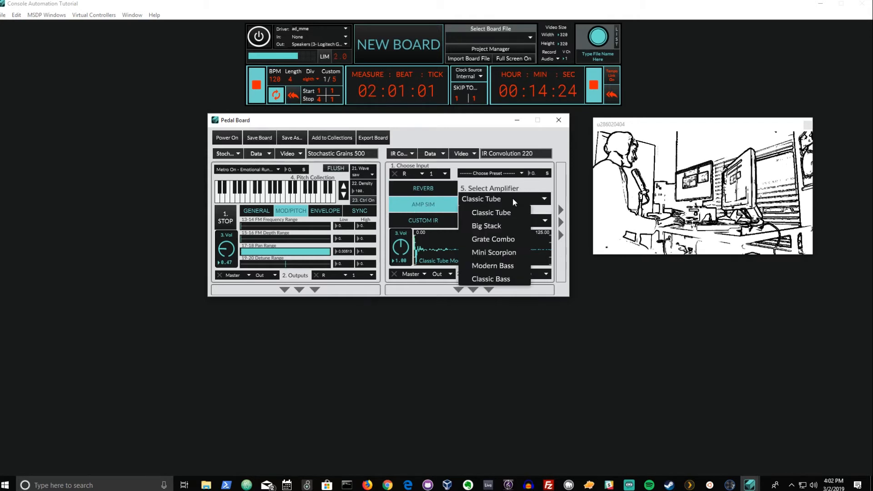
left_click(510, 230)
left_click(507, 224)
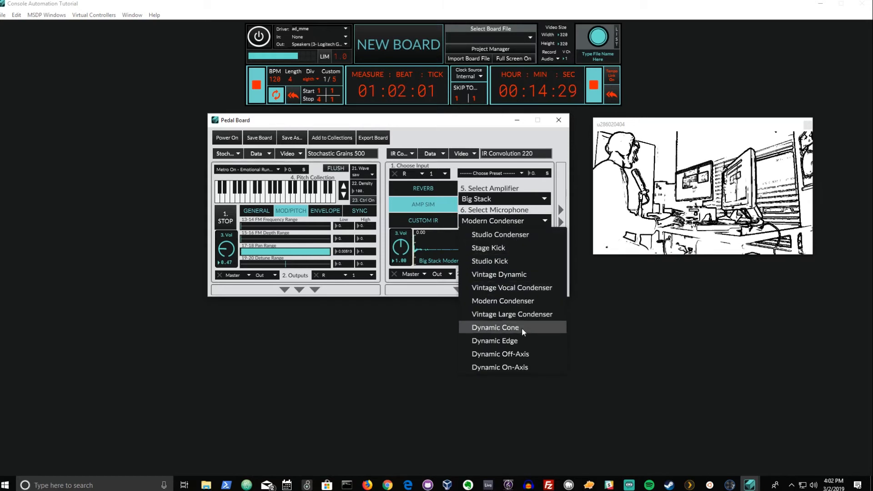
left_click(520, 288)
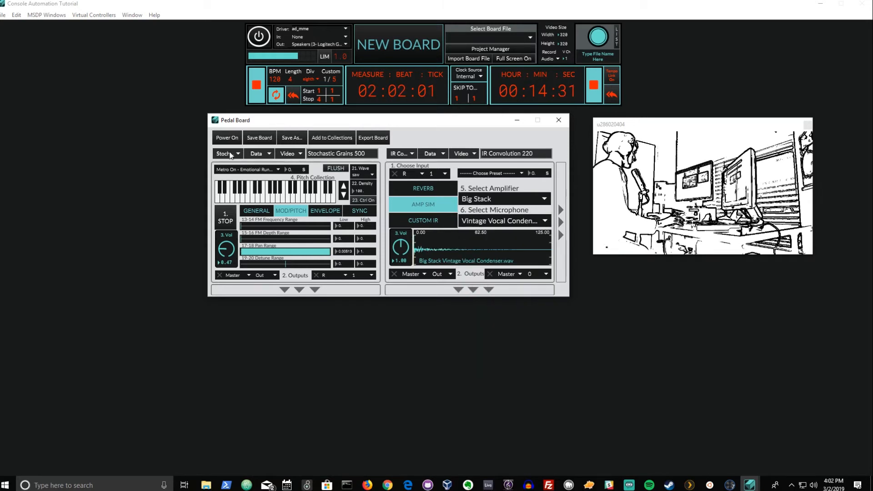
- Set the first output of the Stochastic Grains pedal to Master 0
left_click(268, 275)
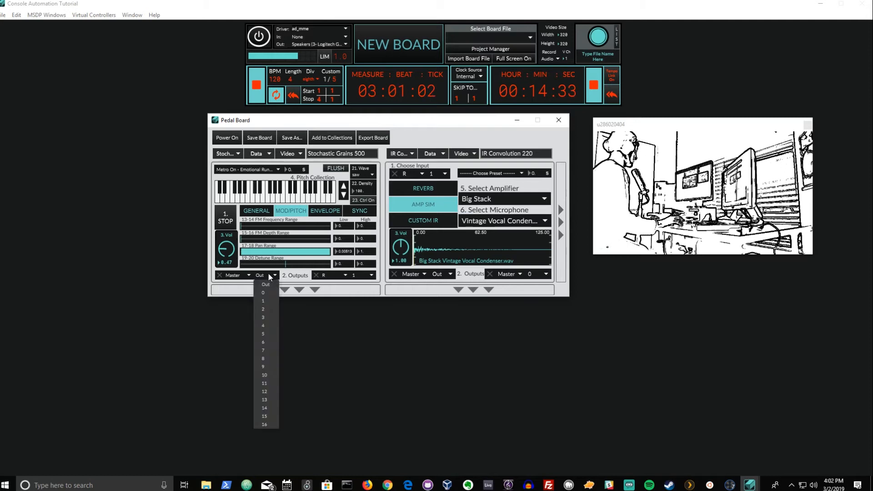
left_click(263, 284)
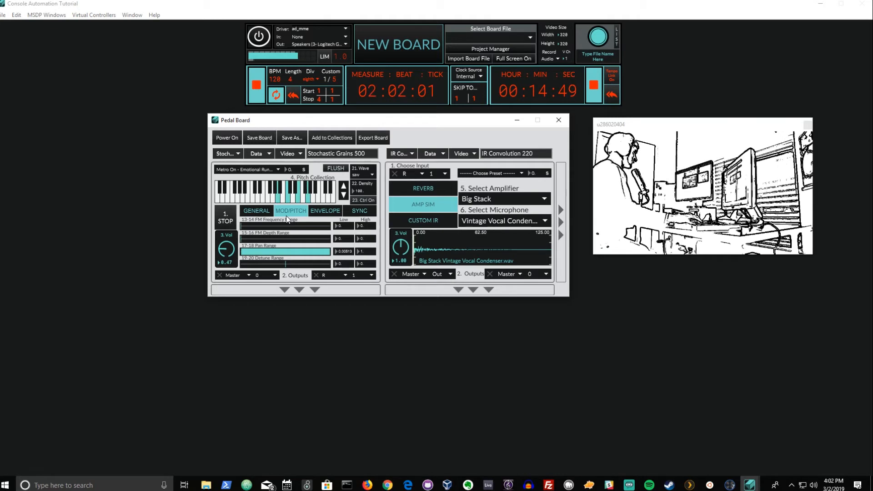
- Try the Grate Combo amplifier with the Modern Condenser microphone in the amp simulation
left_click(516, 199)
left_click(499, 240)
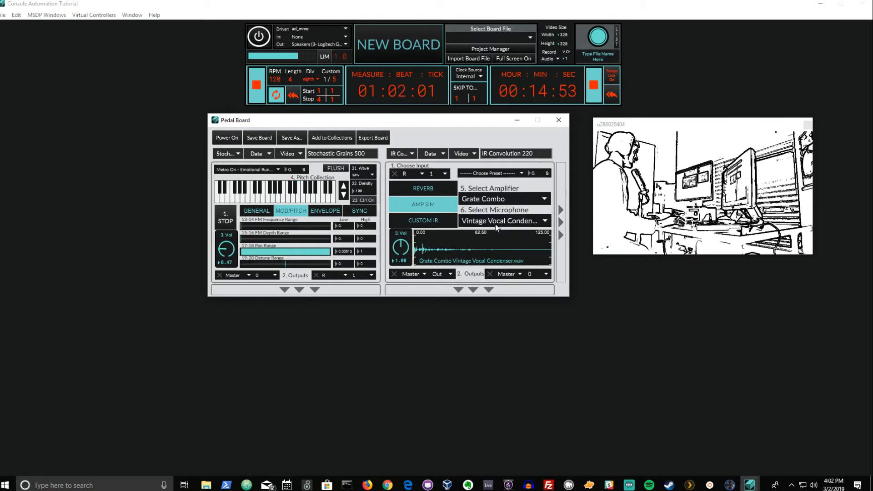
left_click(496, 224)
left_click(505, 301)
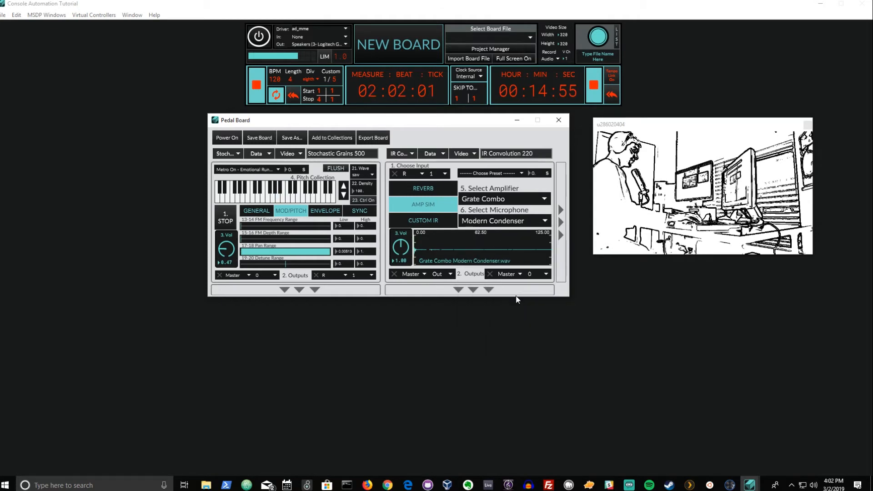
- Try the Modern Bass amplifier, and the Mini Scorpion amplifier with the Vintage Large Condenser and Dynamic Cone microphones
left_click(507, 200)
left_click(493, 266)
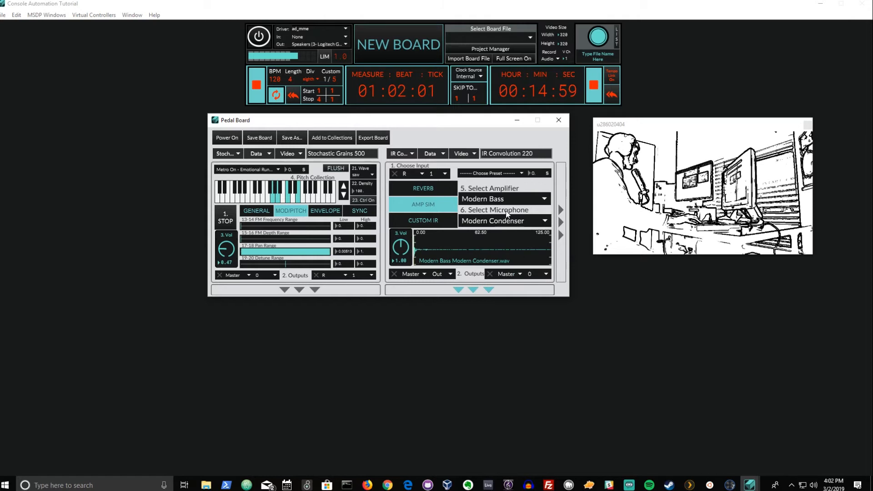
left_click(508, 200)
left_click(497, 252)
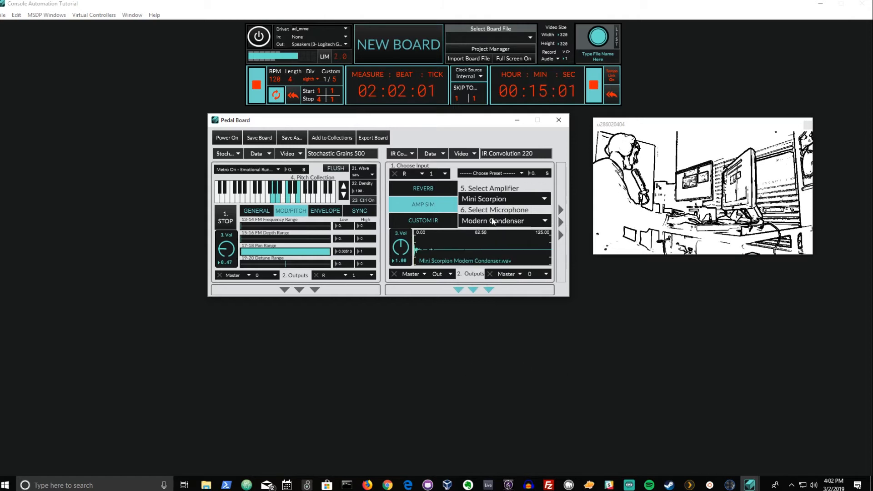
left_click(496, 221)
left_click(496, 314)
left_click(482, 221)
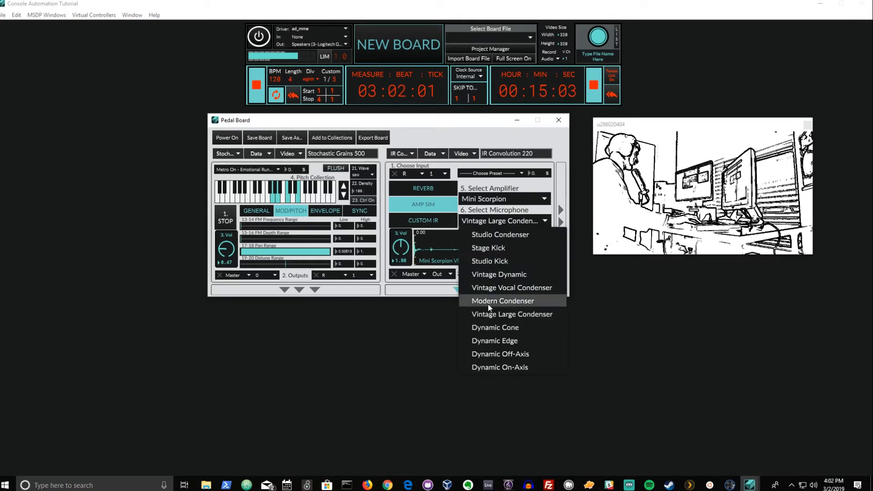
left_click(485, 328)
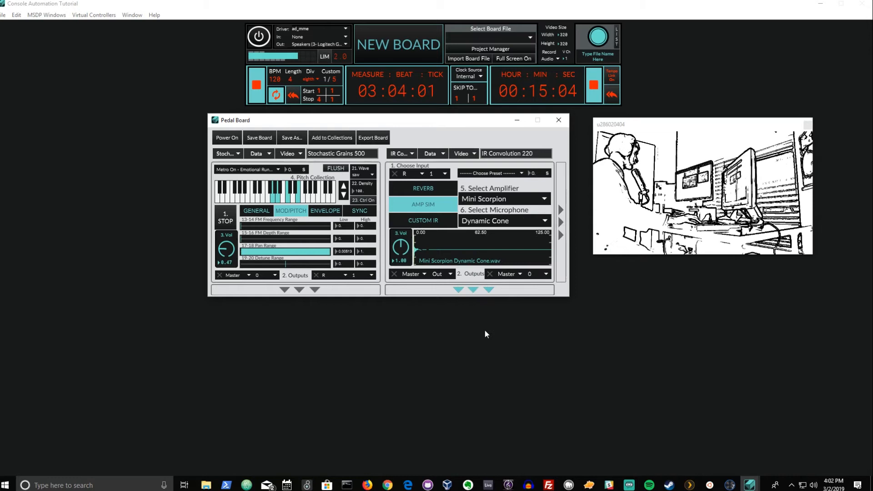
- Set the amp simulation to the Classic Tube amplifier and the Modern Condenser microphone
left_click(486, 200)
left_click(482, 213)
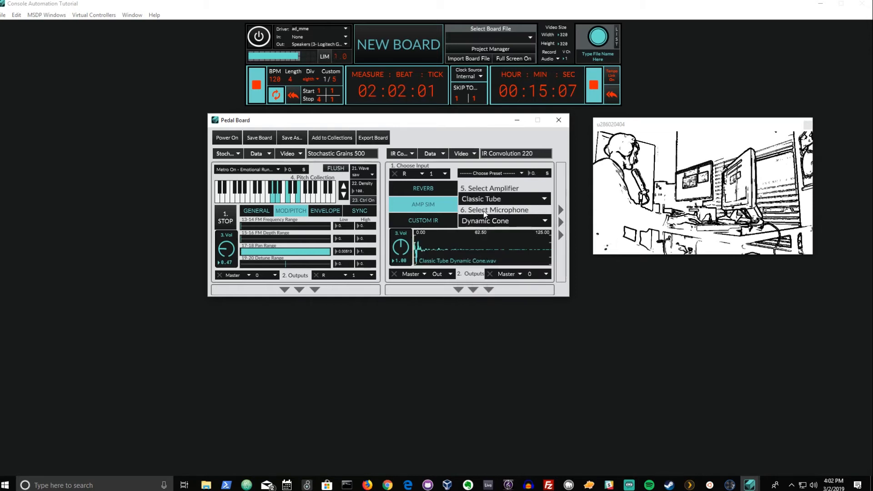
left_click(484, 222)
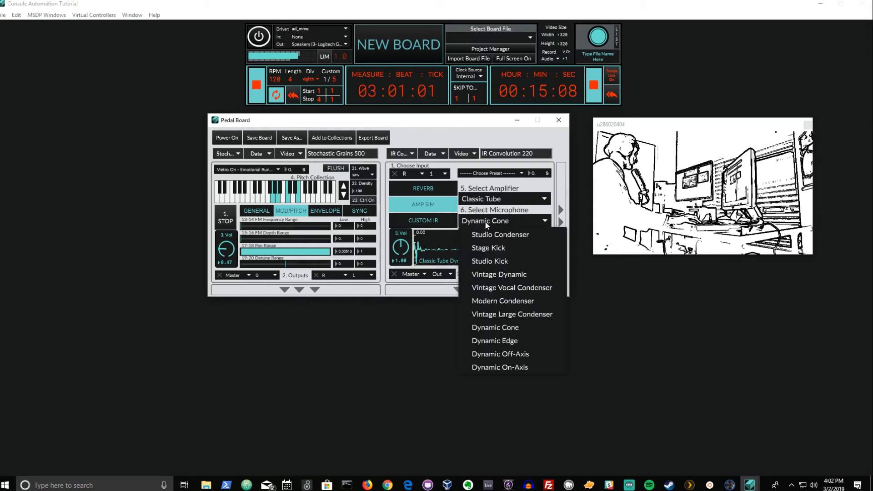
left_click(496, 300)
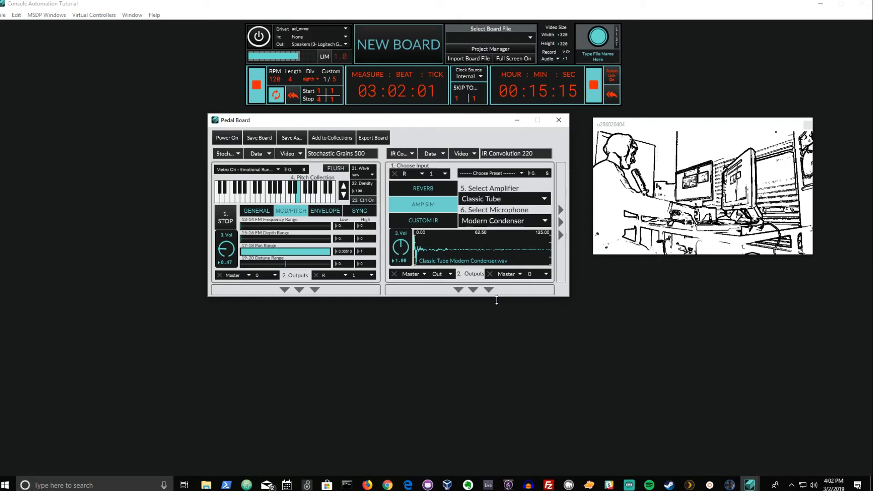
- Switch the IR Convolution pedal to Custom IR and open the Project Manager's System Collections audio list beside the pedal board
left_click(422, 221)
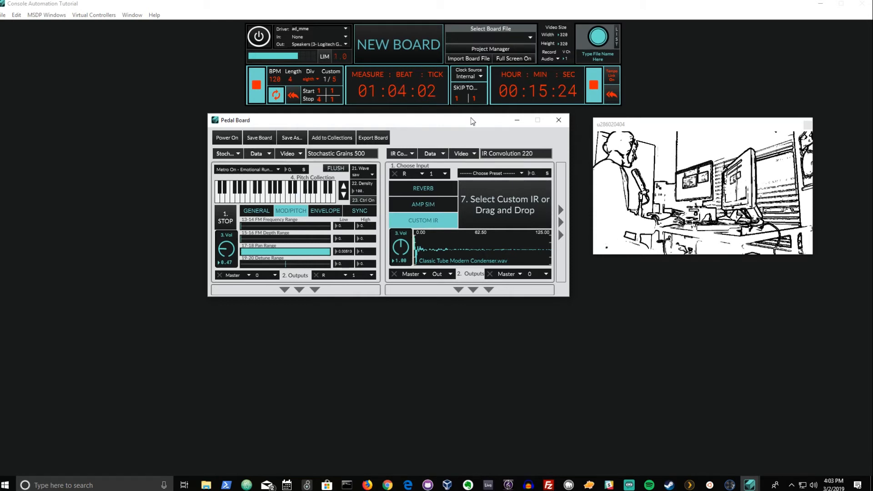
left_click_drag(472, 121, 493, 117)
left_click(492, 49)
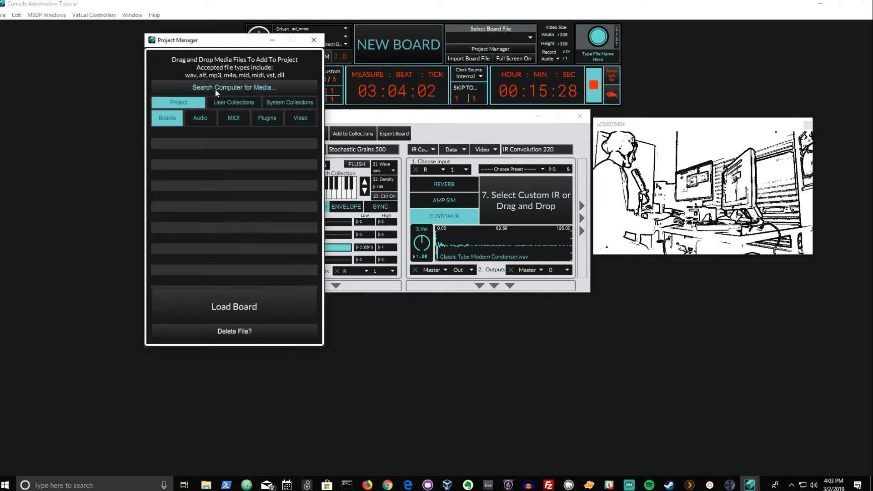
left_click(268, 105)
left_click(209, 121)
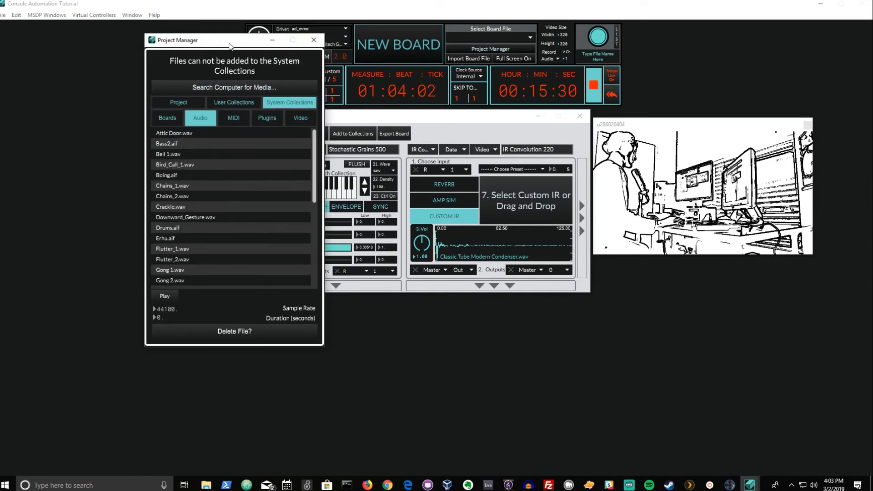
left_click_drag(229, 46, 128, 51)
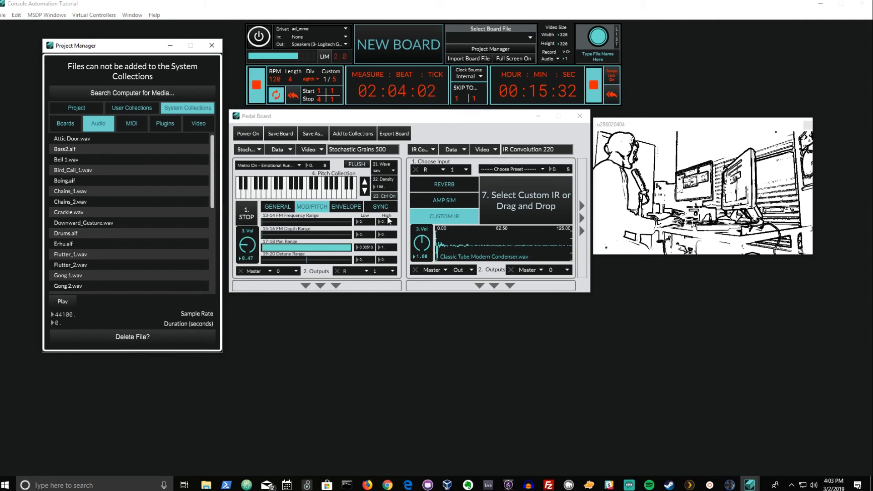
- Lower the IR Convolution pedal's volume to 0.20 and preview Boing.aif from the system audio collection
left_click(389, 220)
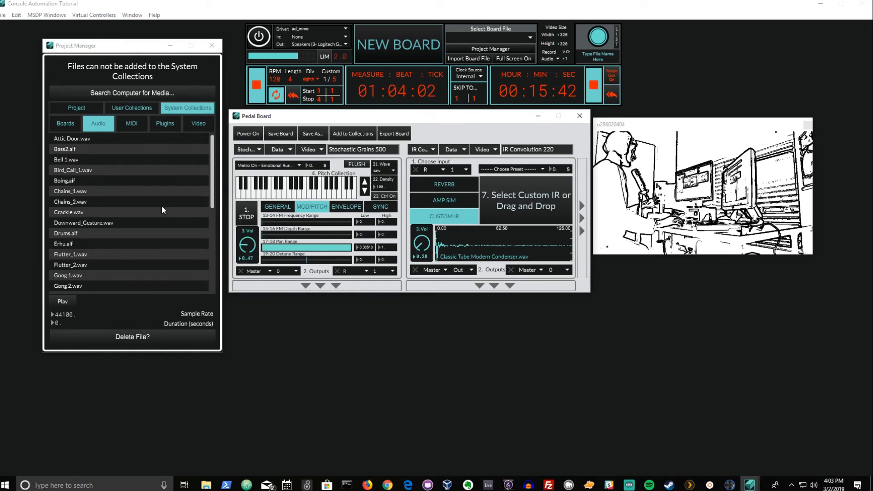
scroll(137, 205, "down", 4)
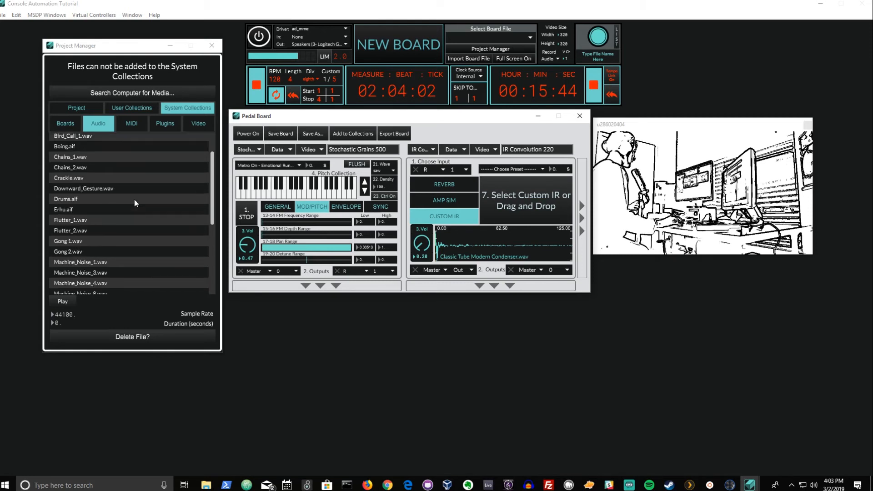
scroll(135, 204, "up", 4)
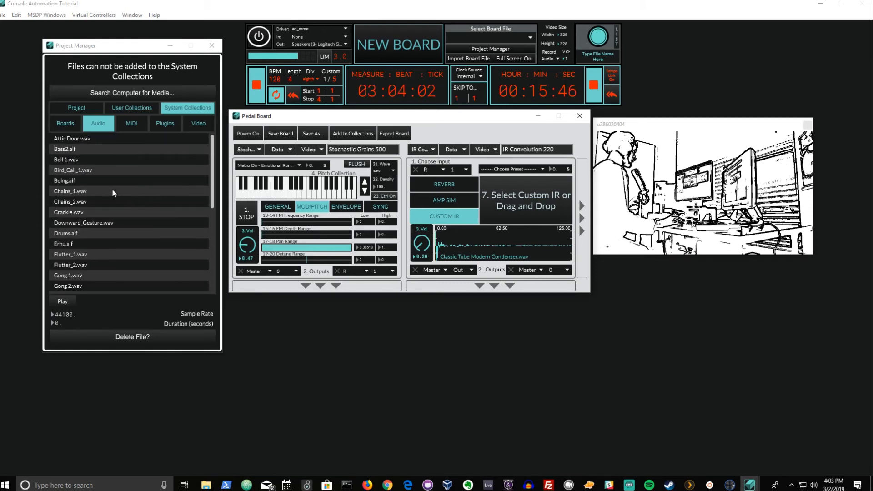
left_click(80, 182)
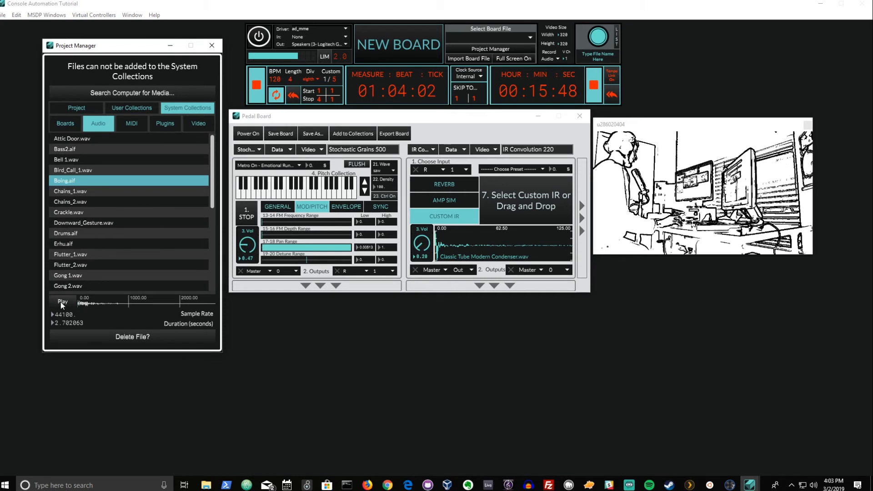
left_click(62, 302)
left_click(62, 302)
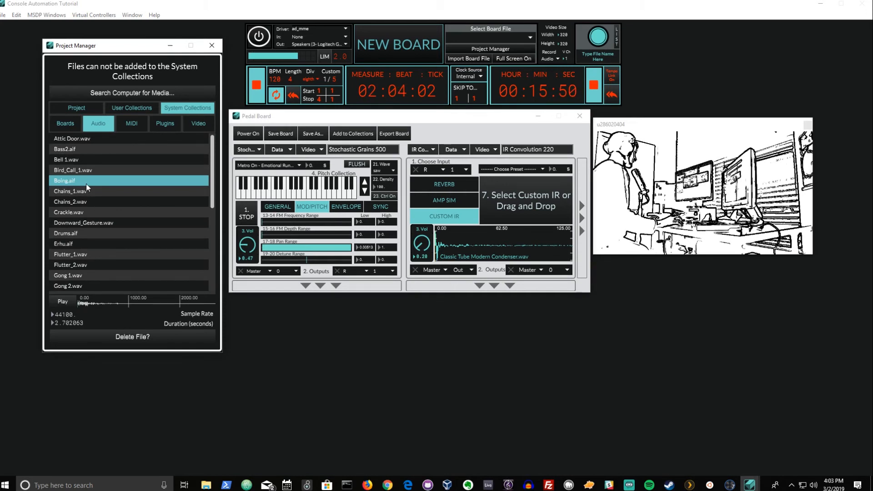
- Load Boing.aif as the pedal's custom impulse response and raise its volume to about 0.66
left_click_drag(87, 185, 476, 255)
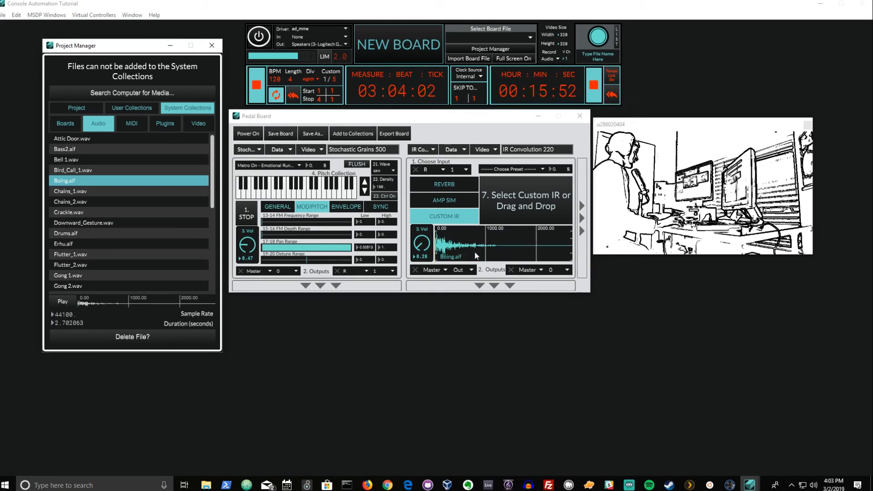
left_click(463, 213)
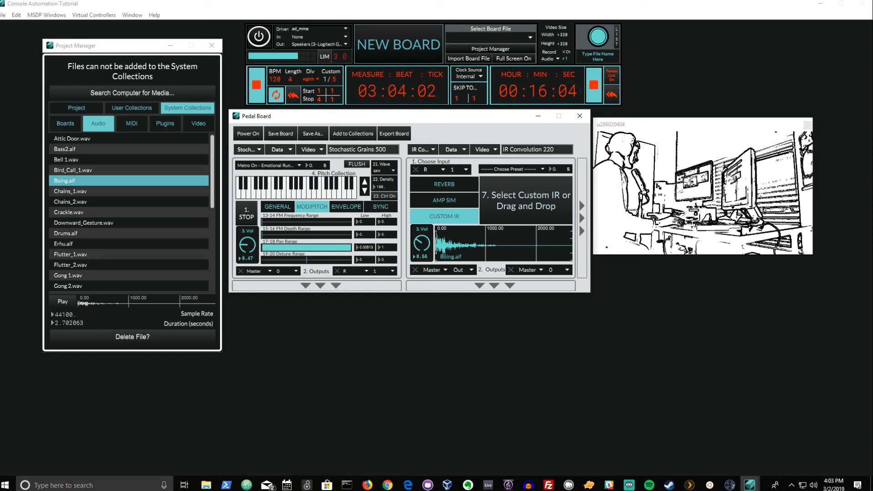
- Load Chains_1.wav as the custom impulse response, replace it with Chains_2.wav, and lower the pedal's volume to 0.45
left_click_drag(63, 192, 437, 207)
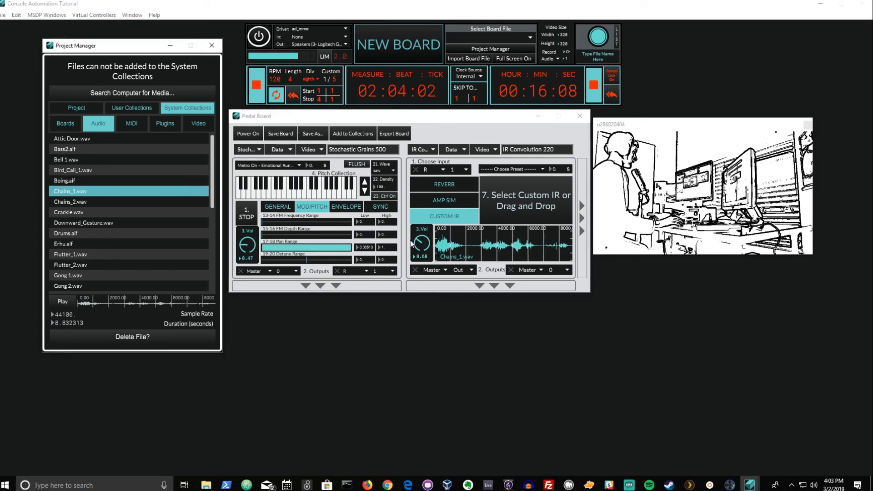
left_click_drag(148, 205, 454, 248)
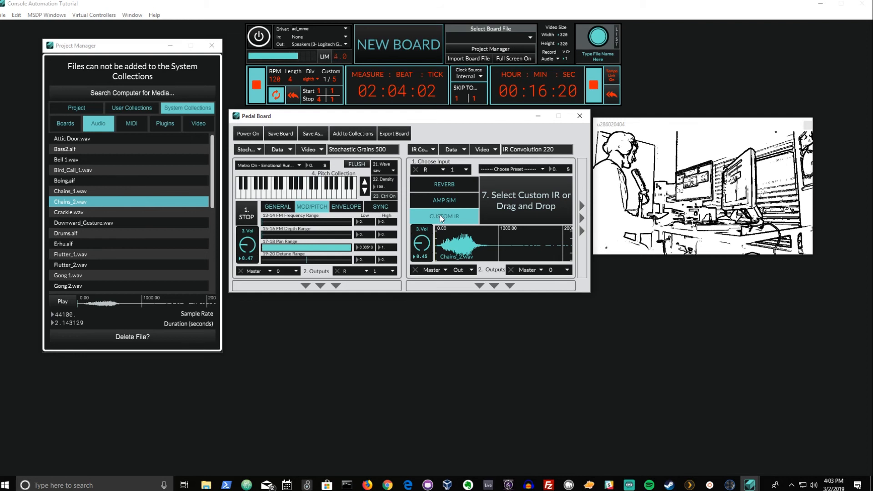
- Cycle the IR Convolution pedal through its Amp Sim and Custom IR modes and leave it on Reverb
left_click(425, 183)
left_click(435, 201)
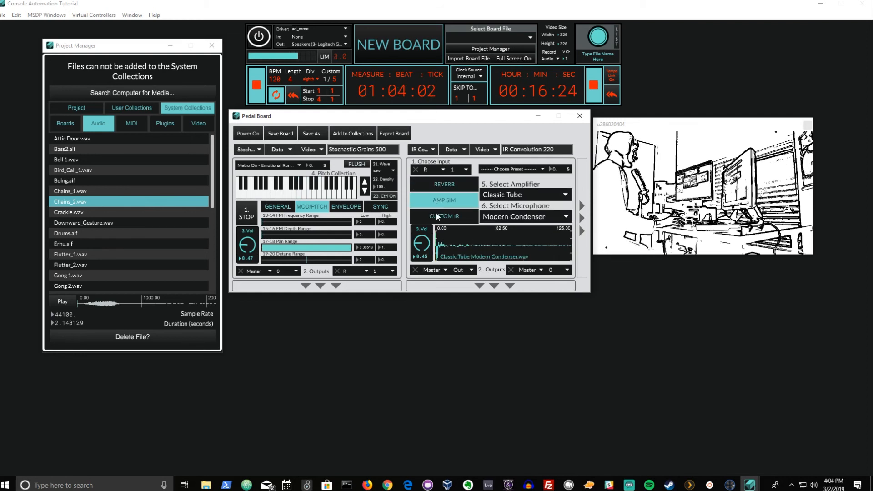
left_click(438, 217)
left_click(445, 202)
left_click(445, 190)
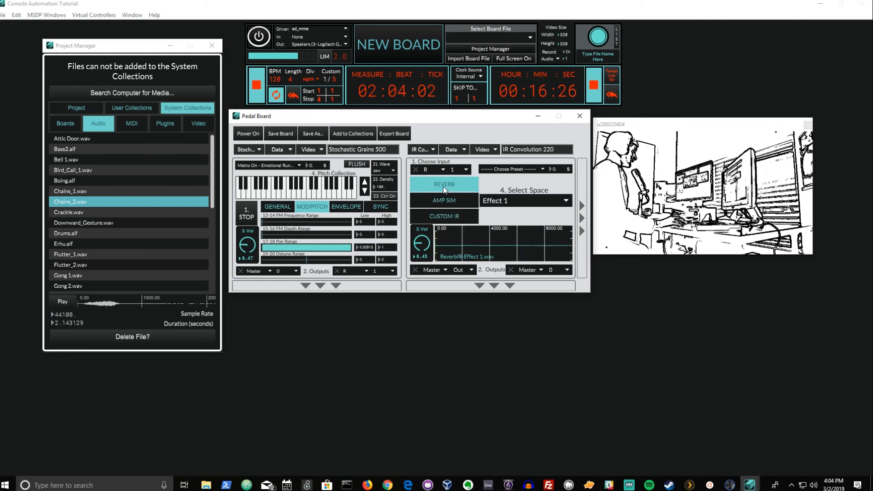